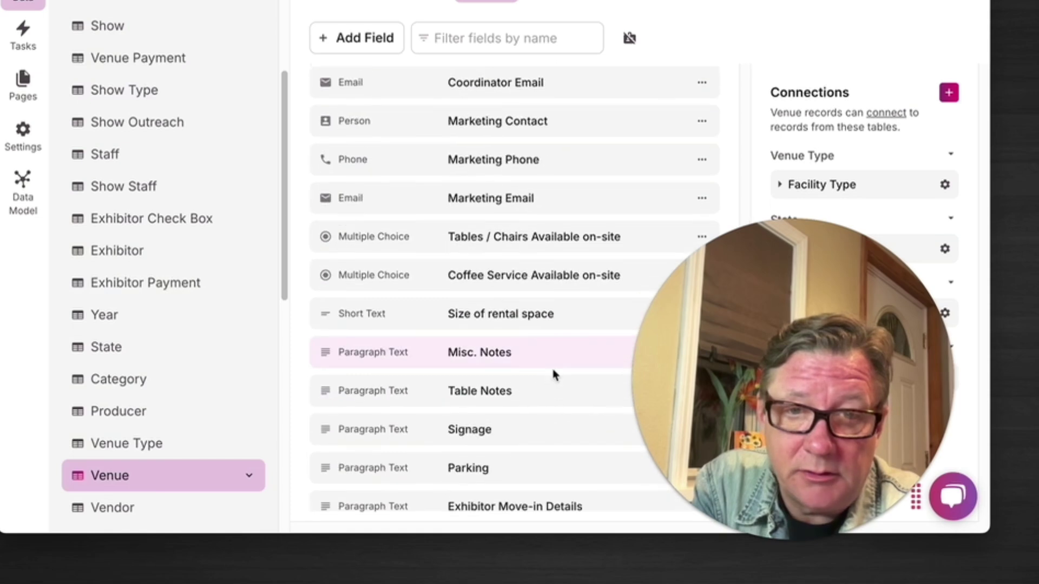
# Step: Switch to the live app's Production Home page and open the Show Production details of the 2025 Chandler Senior Expo
pyautogui.scroll(8, 554, 374)
pyautogui.scroll(5, 554, 375)
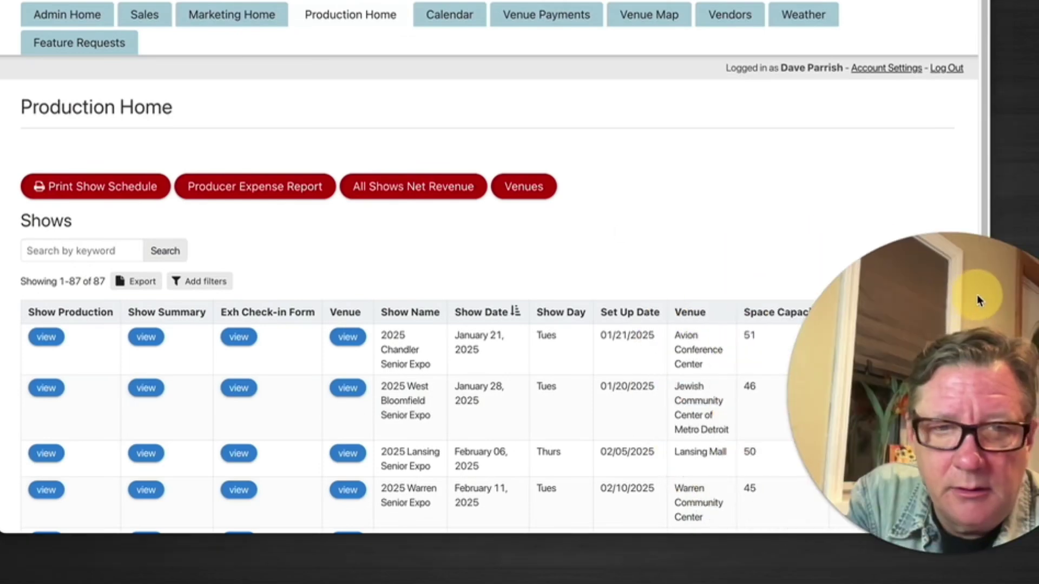
pyautogui.scroll(-7, 549, 425)
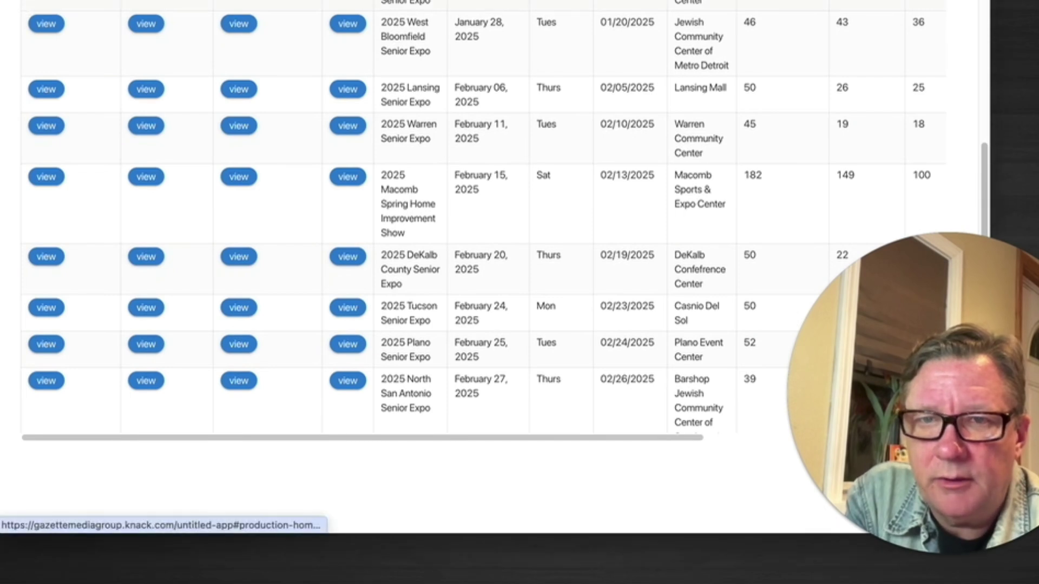
pyautogui.click(46, 1)
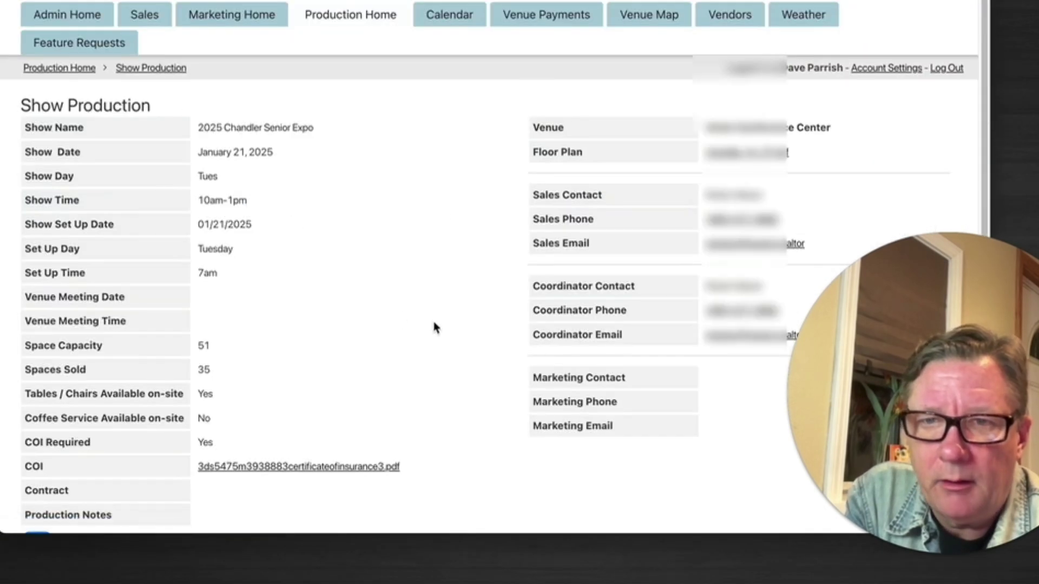
# Step: Examine the show's scheduling, capacity and COI fields alongside its venue, sales, coordinator and marketing contact fields
pyautogui.scroll(-4, 433, 327)
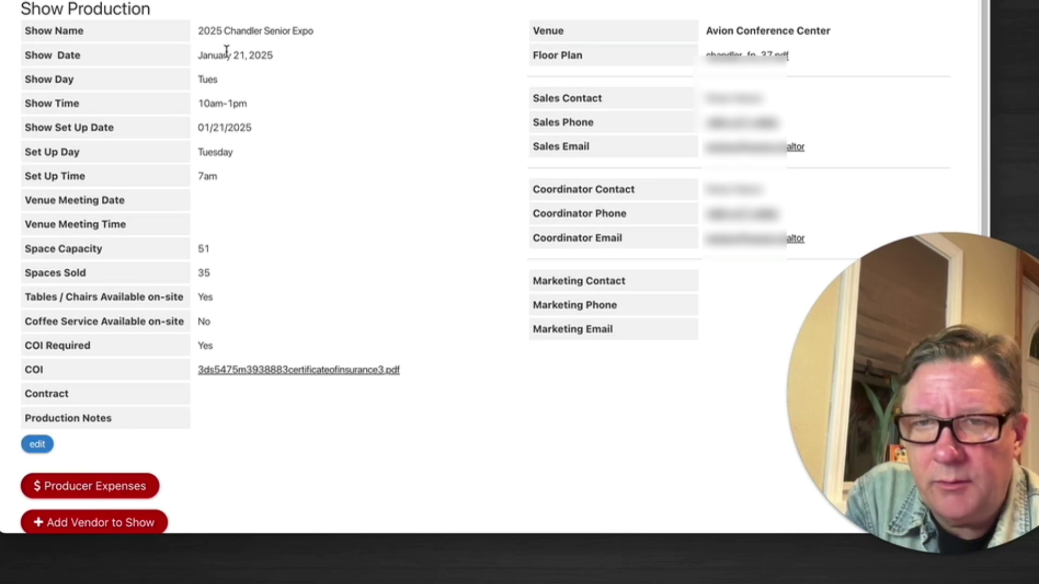
pyautogui.moveTo(228, 55); pyautogui.dragTo(312, 327)
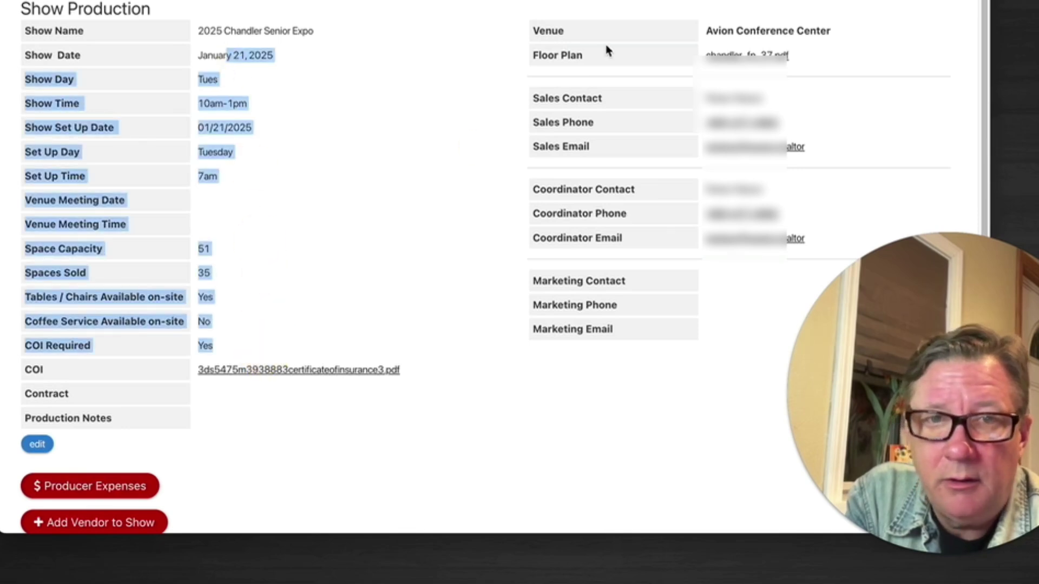
pyautogui.moveTo(610, 38); pyautogui.dragTo(604, 326)
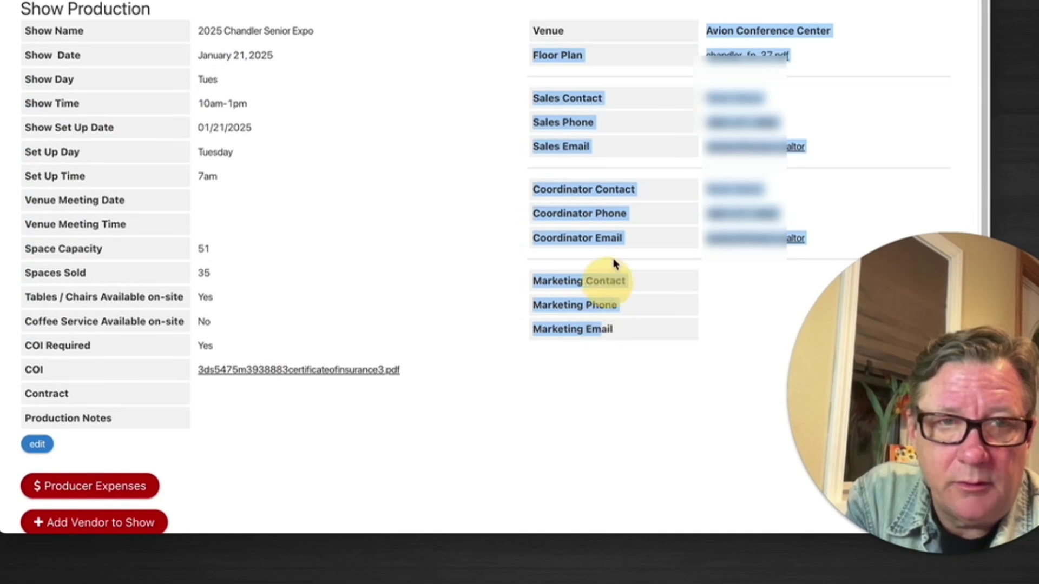
pyautogui.tripleClick(640, 146)
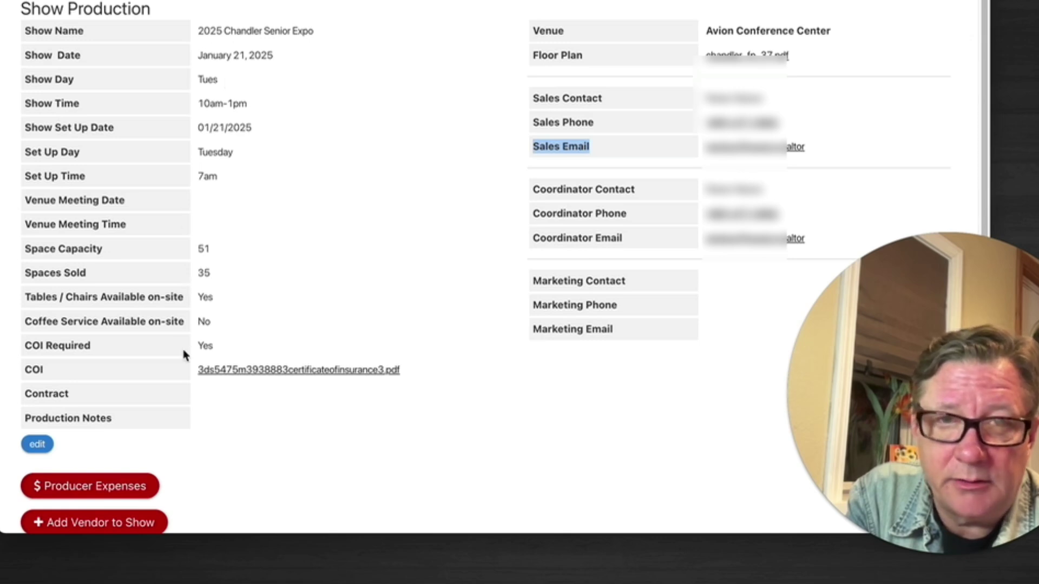
pyautogui.scroll(1, 378, 295)
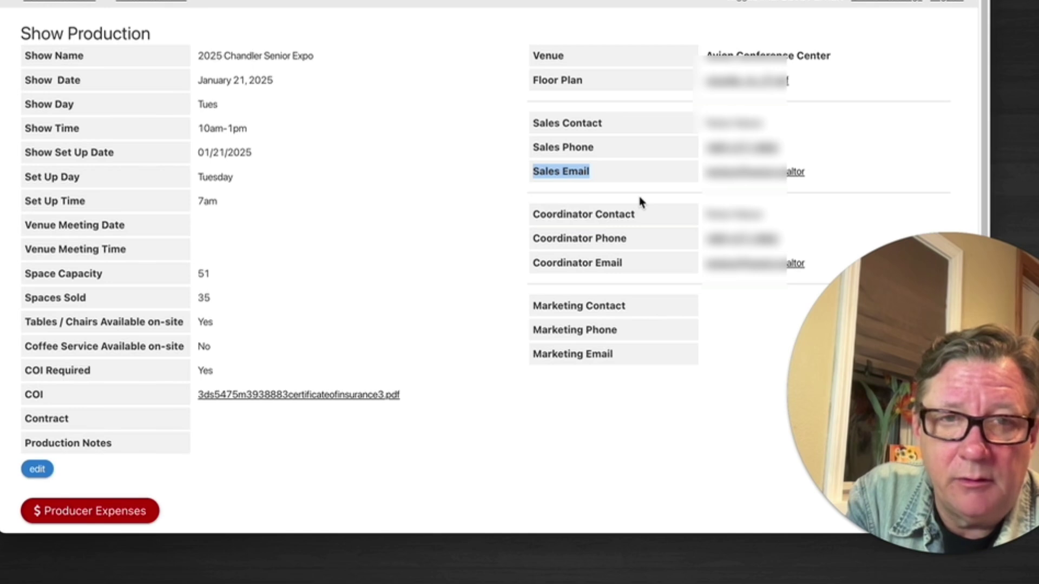
pyautogui.scroll(2, 327, 53)
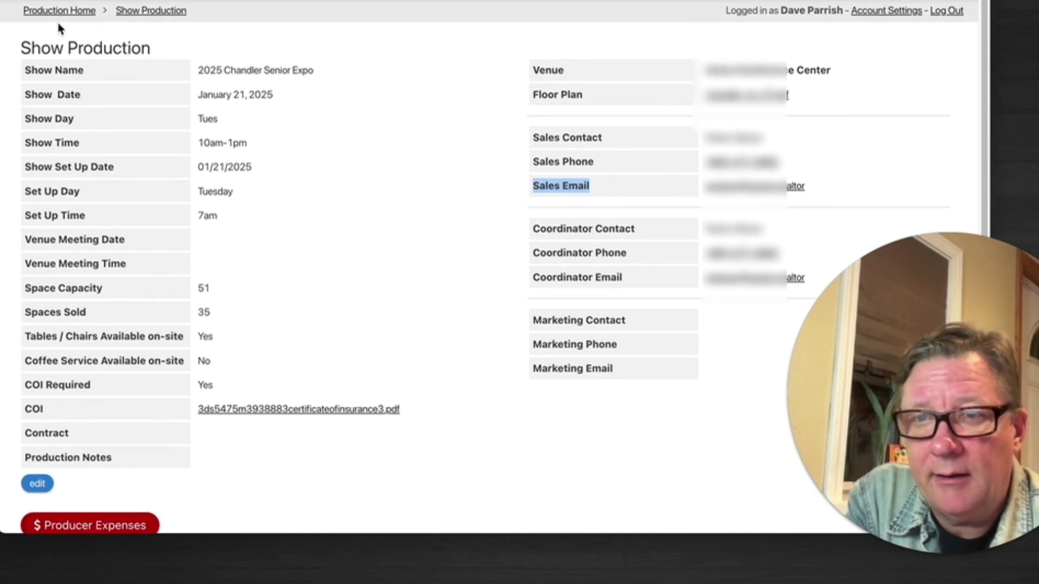
# Step: Look at the Venues page from Production Home, and return to the 2025 Chandler Senior Expo's Show Production details
pyautogui.click(60, 11)
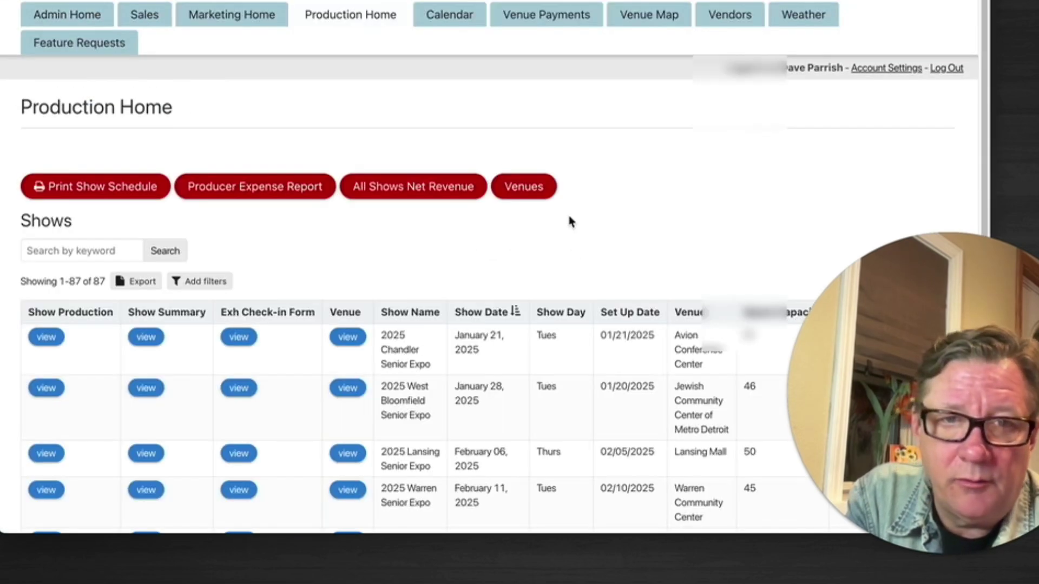
pyautogui.click(529, 187)
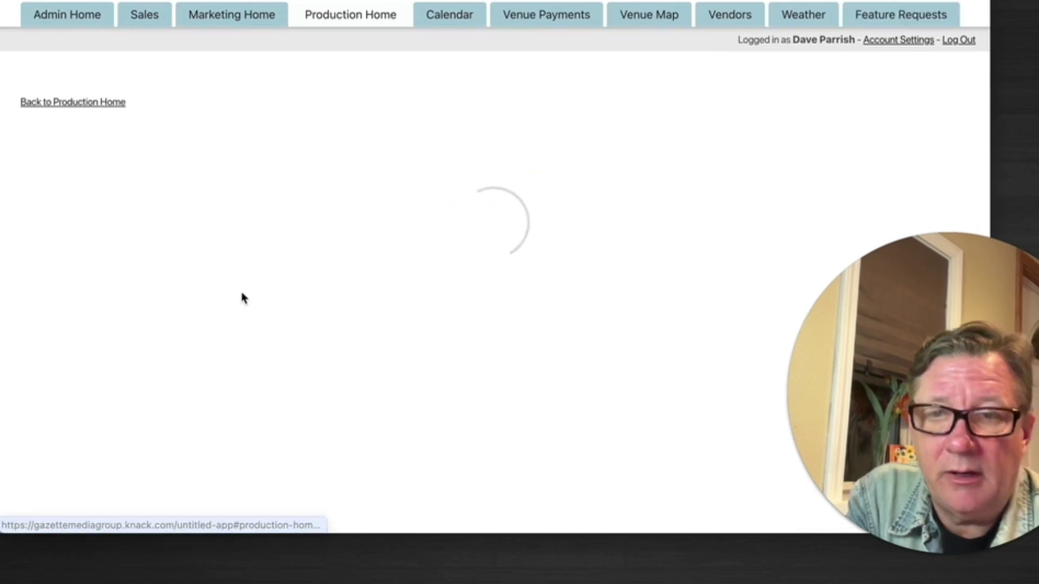
pyautogui.click(46, 309)
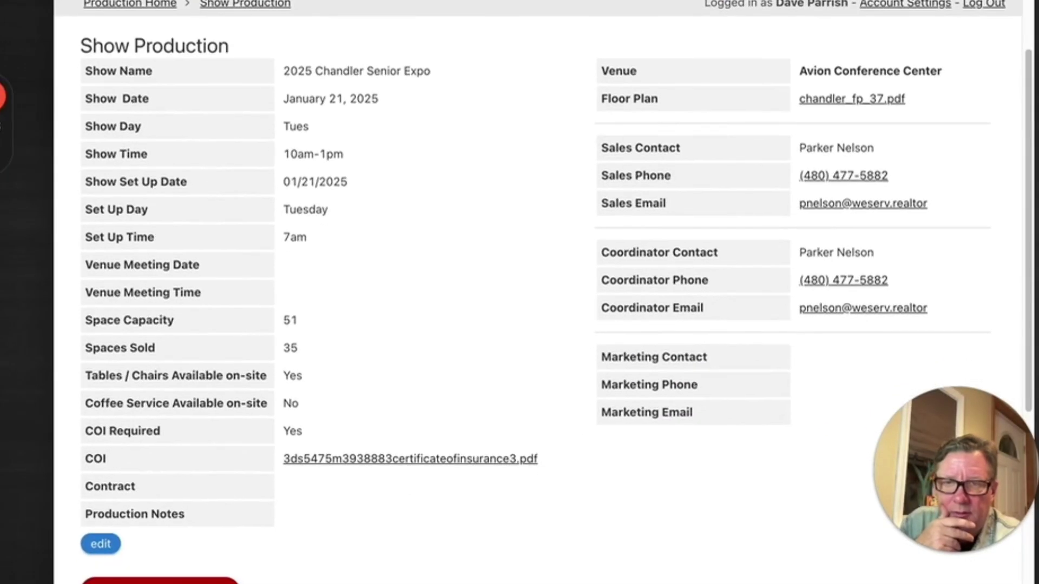
# Step: Compare the show's own fields with the connected venue and contact fields by highlighting each group on the Show Production page
pyautogui.moveTo(227, 63); pyautogui.dragTo(247, 489)
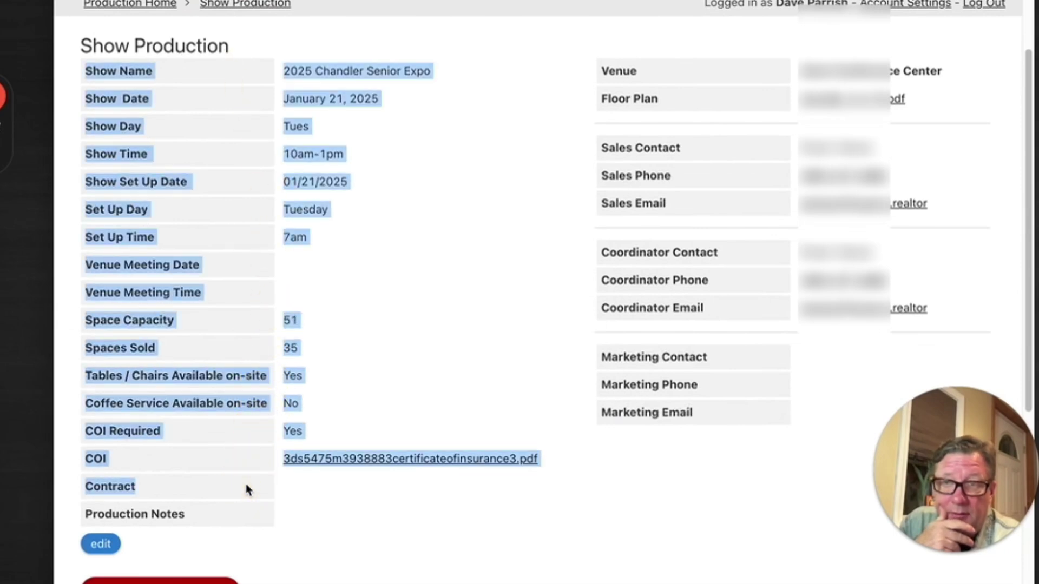
pyautogui.click(296, 375)
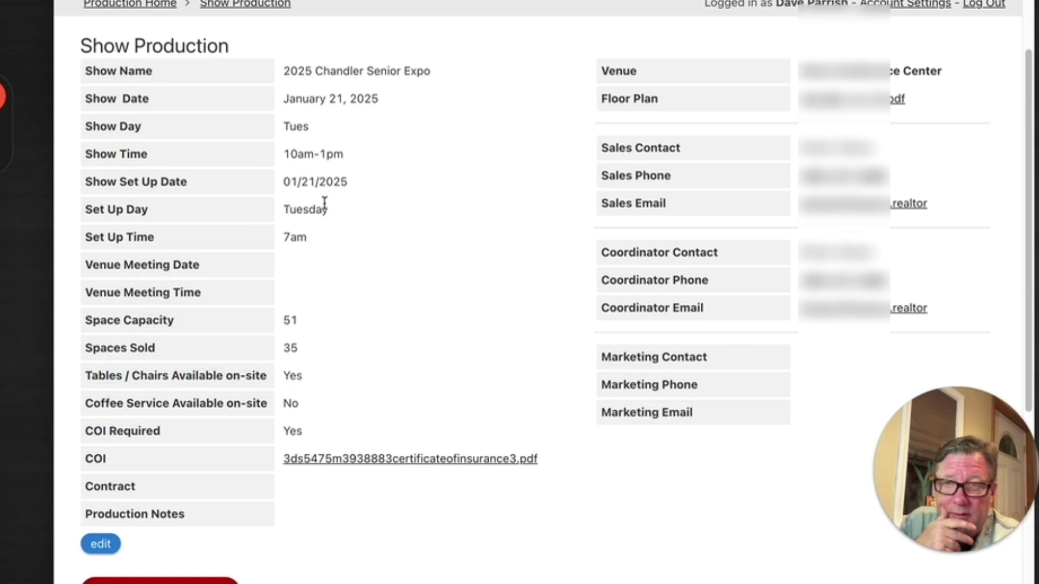
pyautogui.moveTo(685, 70); pyautogui.dragTo(727, 298)
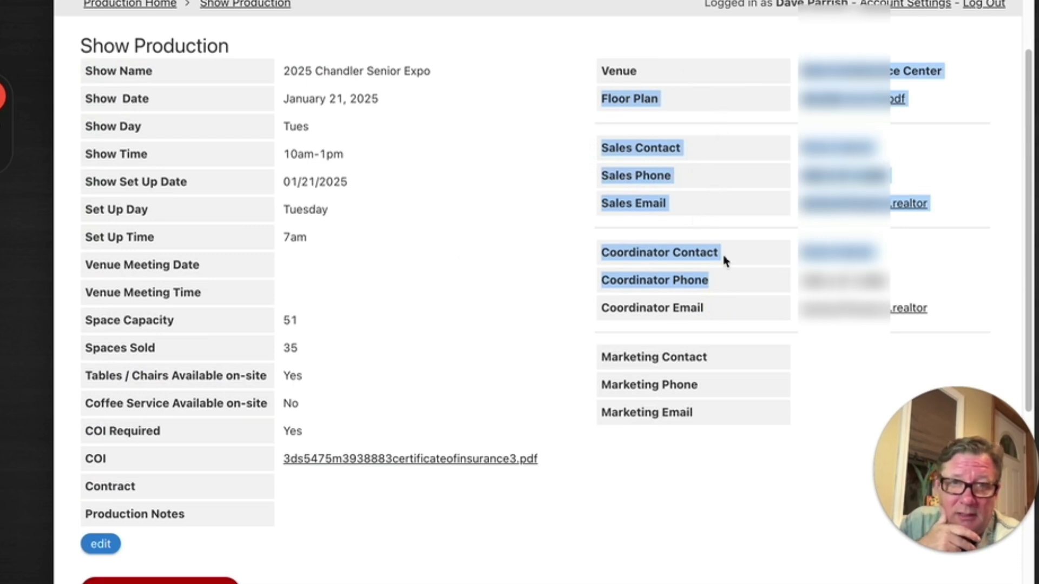
pyautogui.click(750, 342)
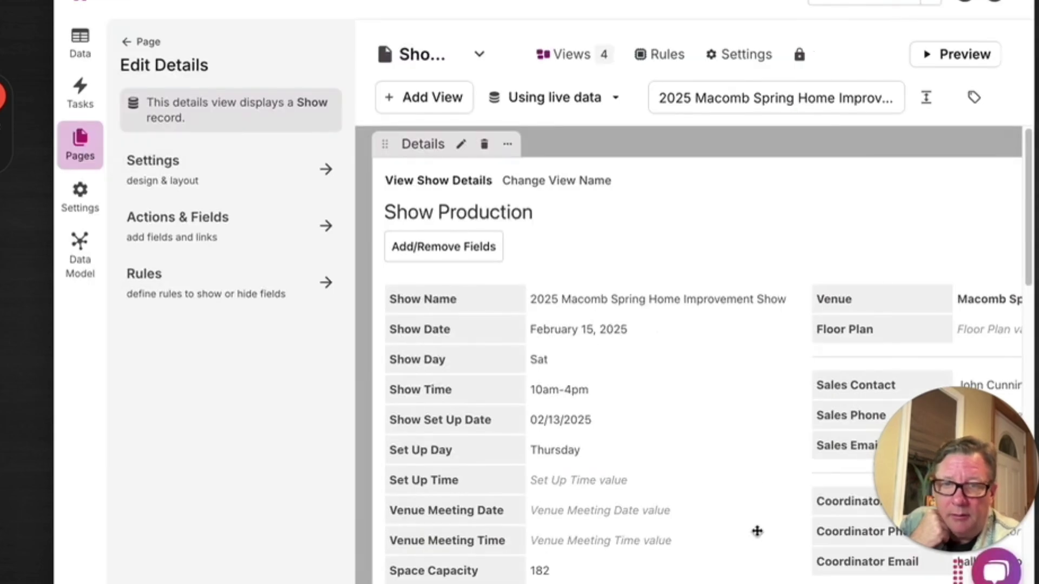
# Step: In the Knack builder, open the Edit Show page linked from the Show Production details view
pyautogui.scroll(-10, 730, 514)
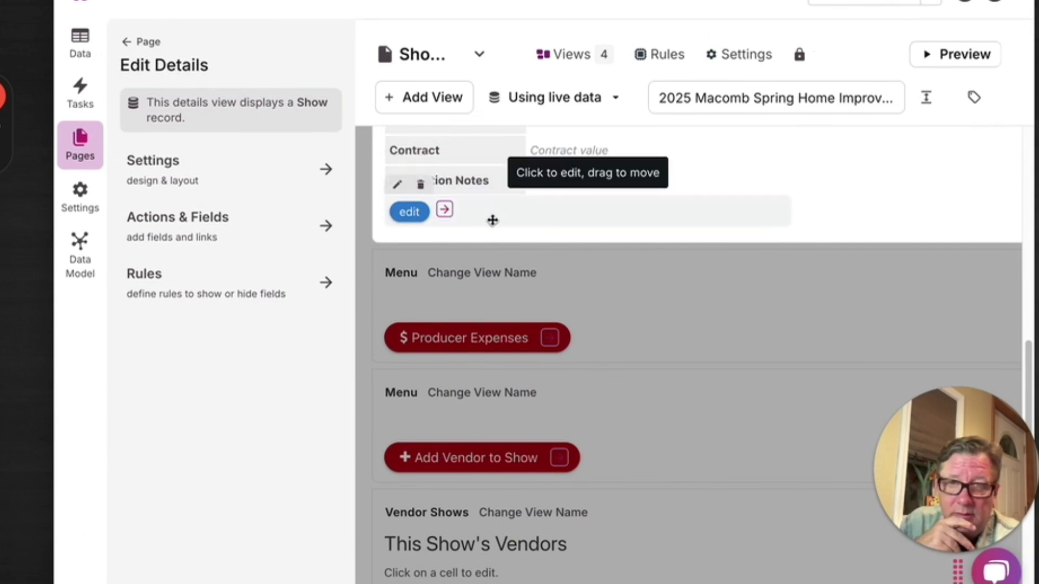
pyautogui.click(444, 210)
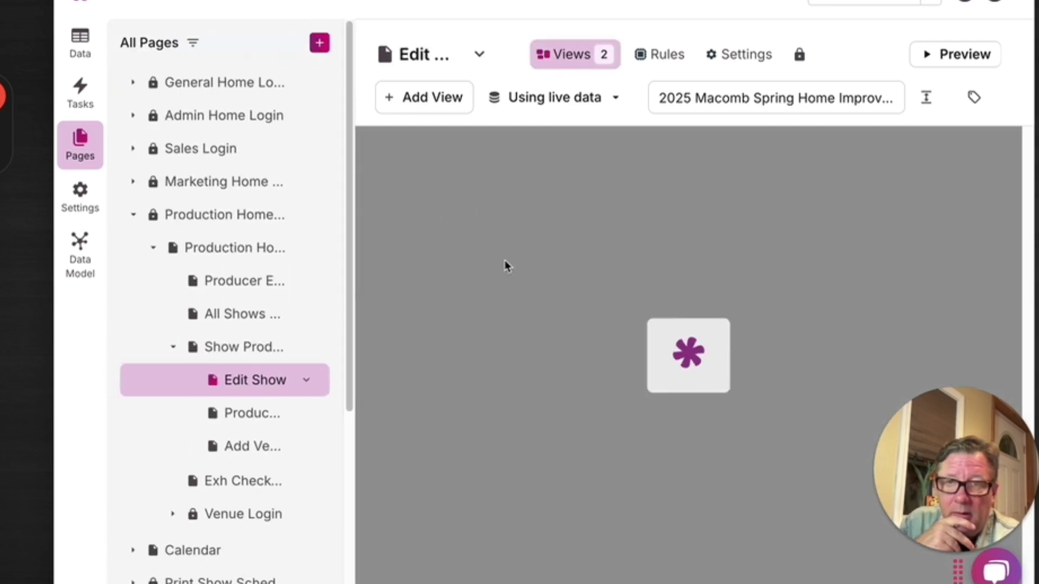
pyautogui.scroll(-1, 698, 379)
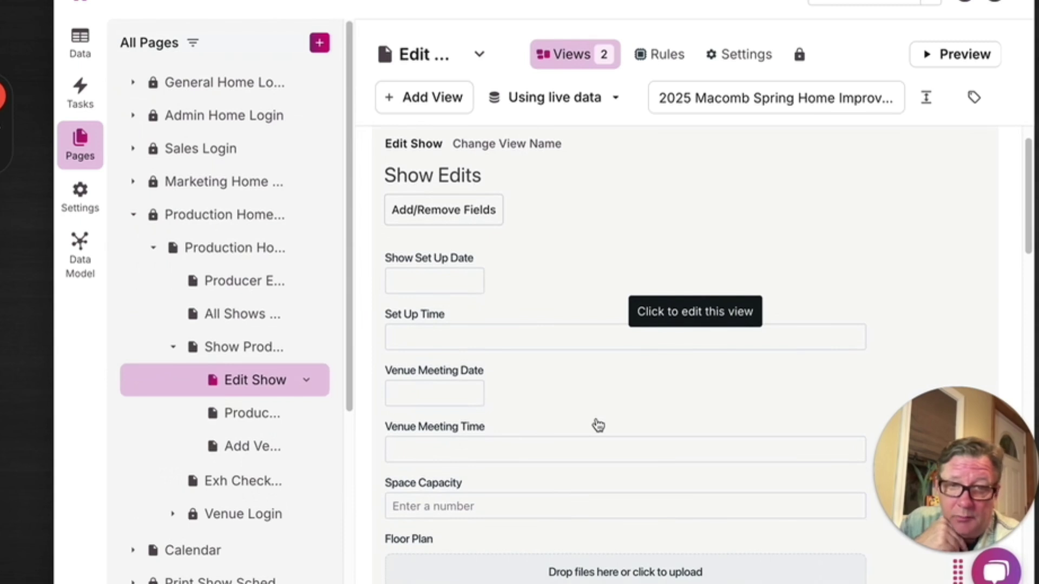
pyautogui.scroll(1, 597, 426)
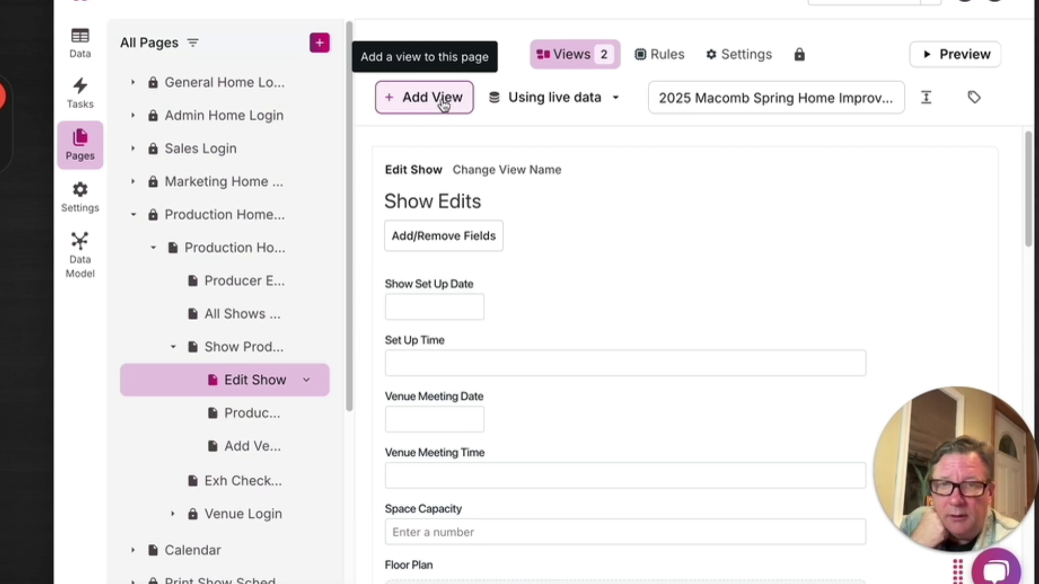
pyautogui.click(443, 104)
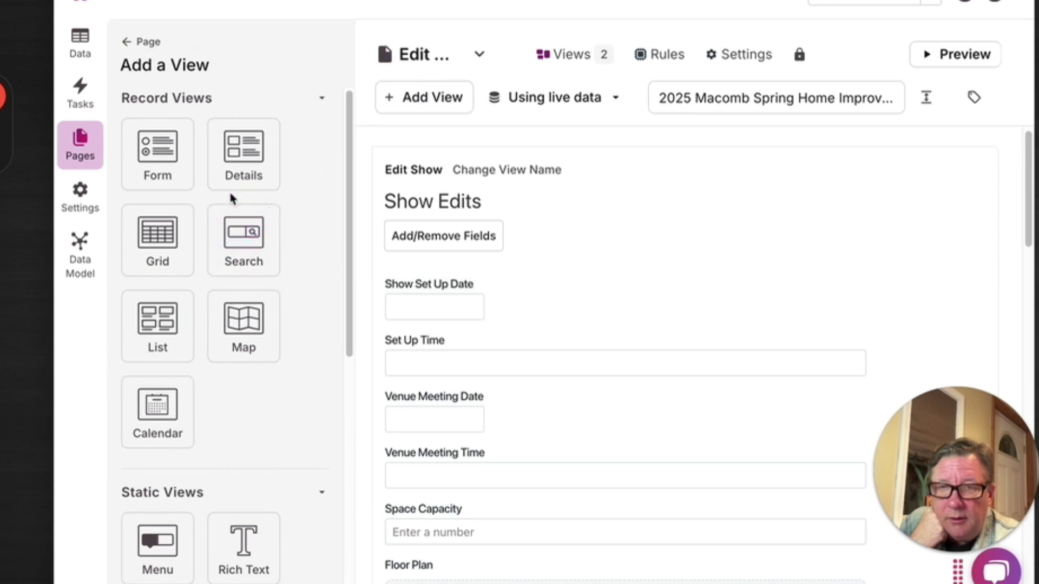
pyautogui.click(160, 148)
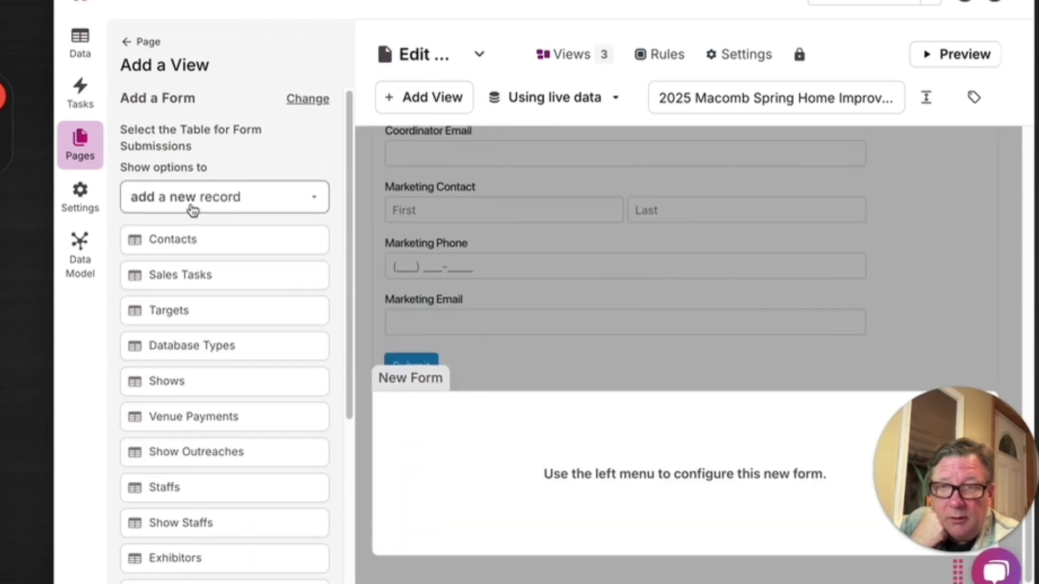
pyautogui.click(257, 199)
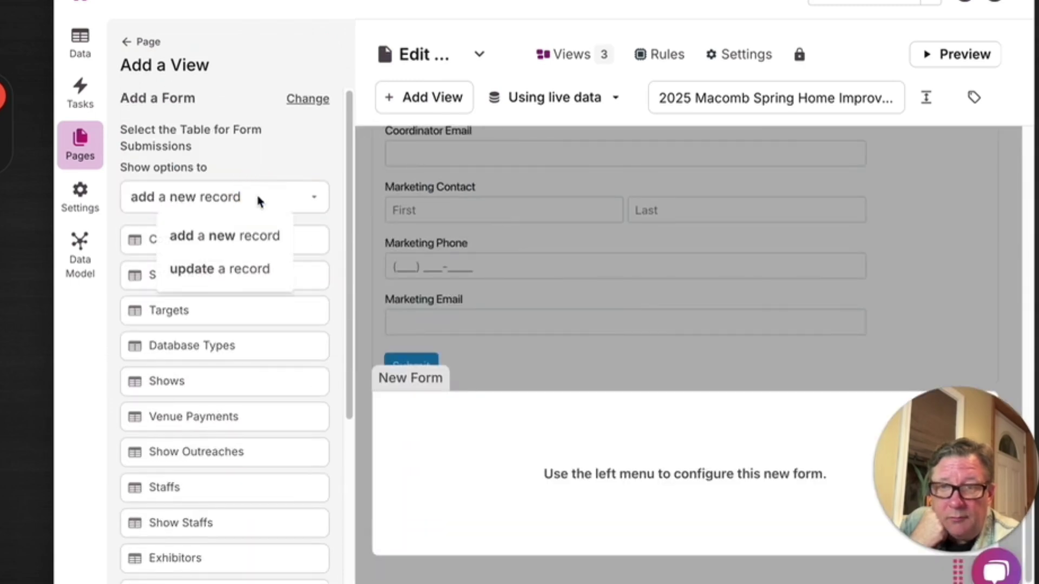
pyautogui.click(242, 273)
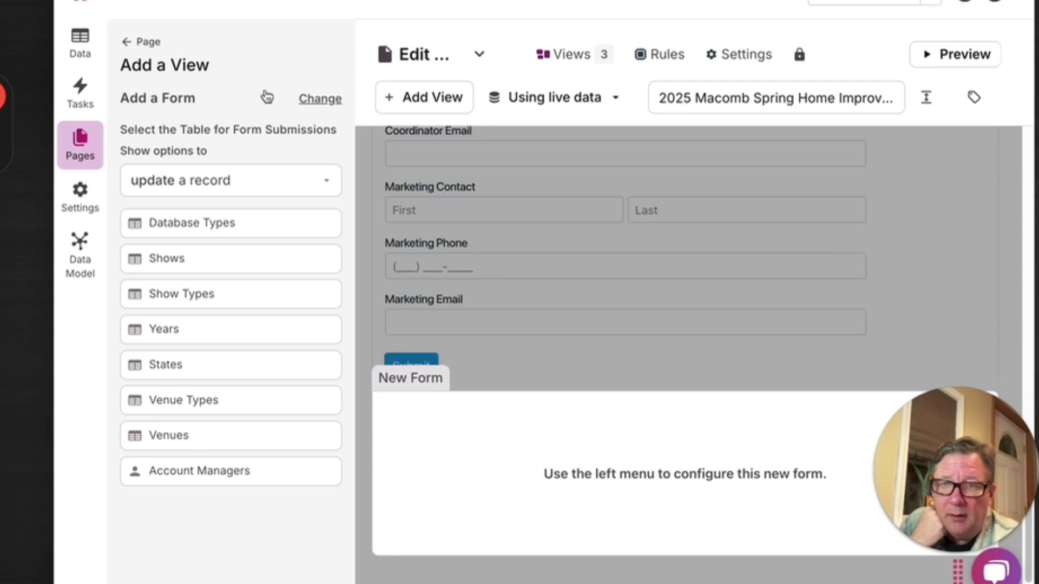
pyautogui.click(125, 41)
pyautogui.click(481, 115)
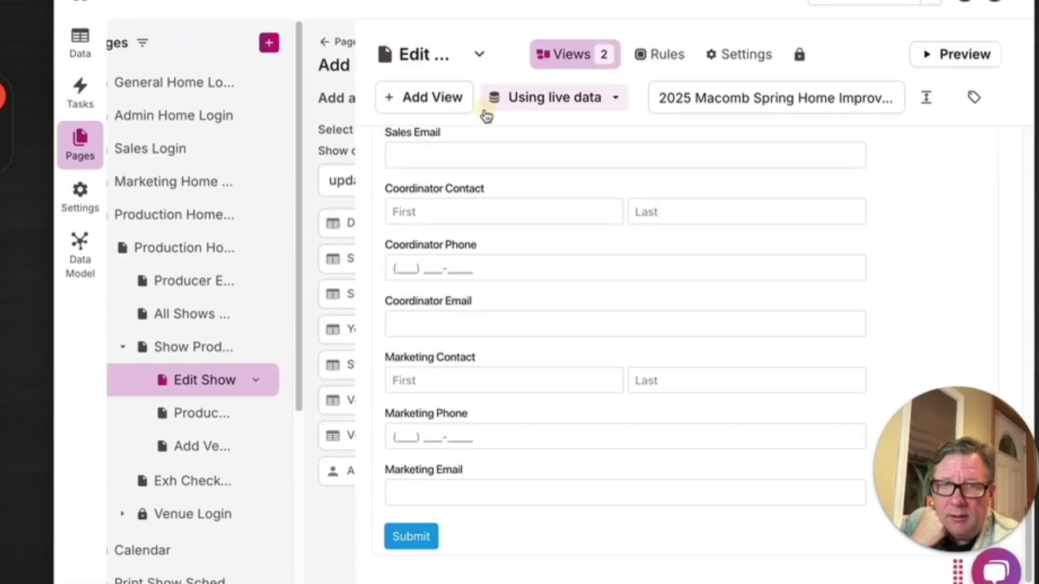
# Step: Examine the fields of the show form and the venue update form on the Edit Show page
pyautogui.scroll(10, 661, 402)
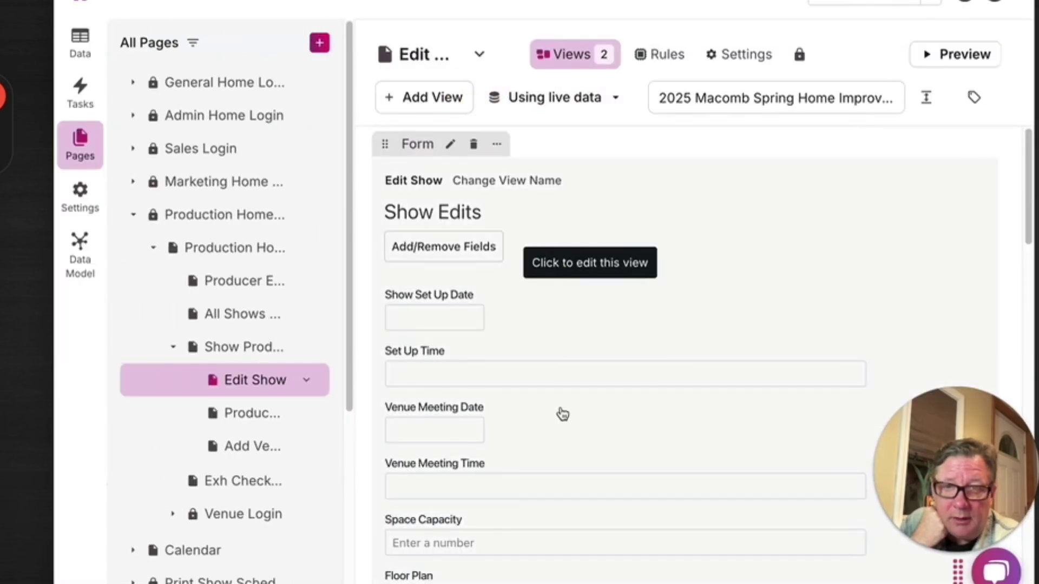
pyautogui.scroll(-2, 563, 414)
pyautogui.scroll(-3, 562, 414)
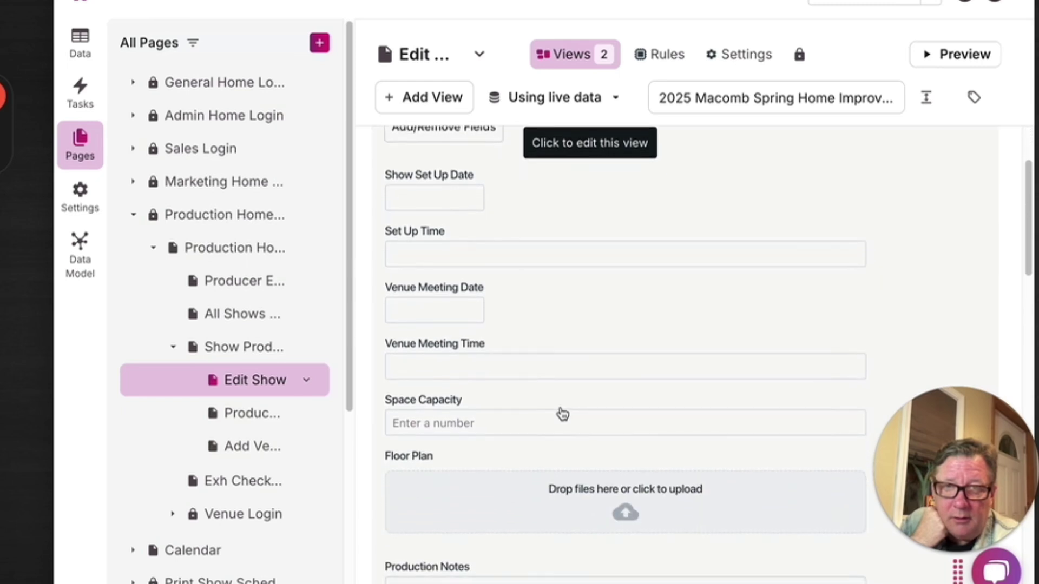
pyautogui.scroll(-8, 562, 414)
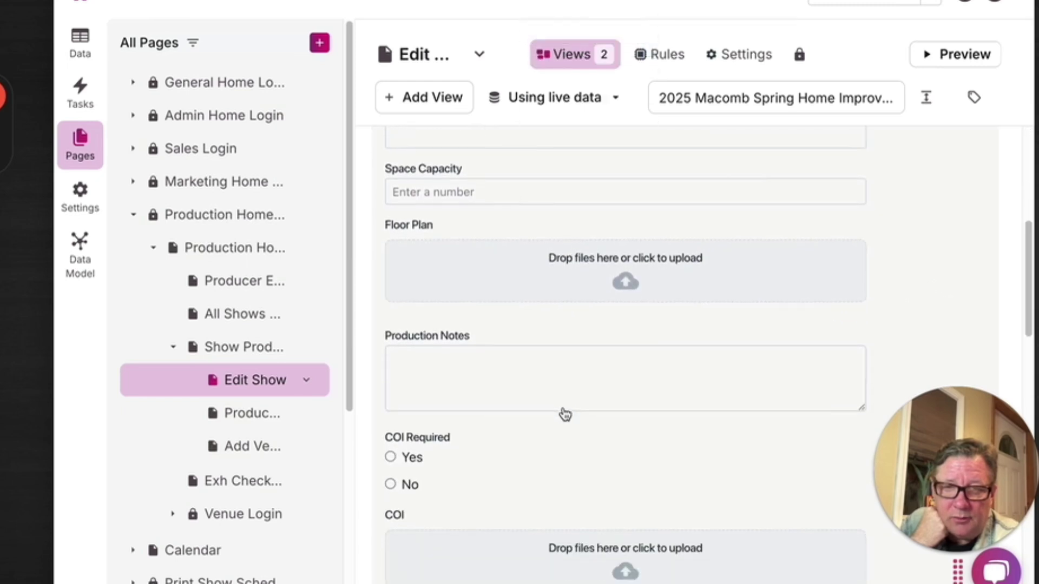
pyautogui.scroll(-4, 564, 413)
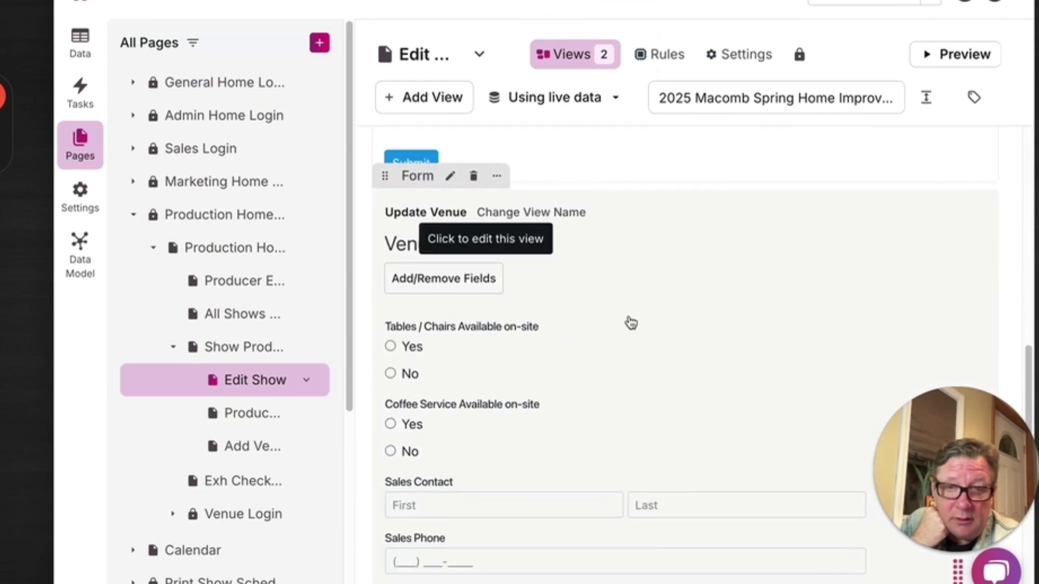
pyautogui.scroll(-1, 627, 323)
pyautogui.scroll(-4, 631, 324)
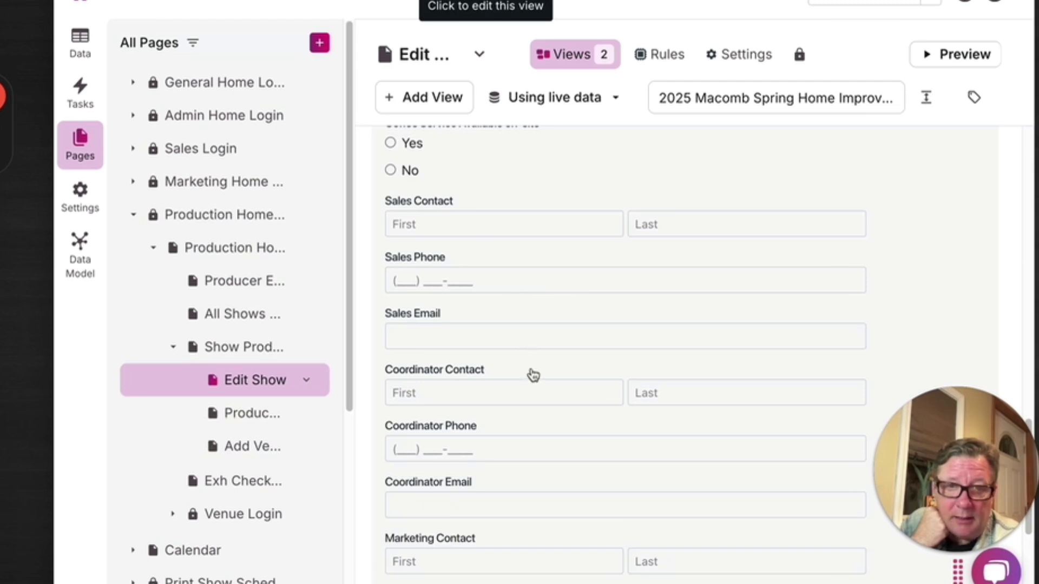
pyautogui.scroll(-1, 562, 444)
pyautogui.scroll(2, 562, 444)
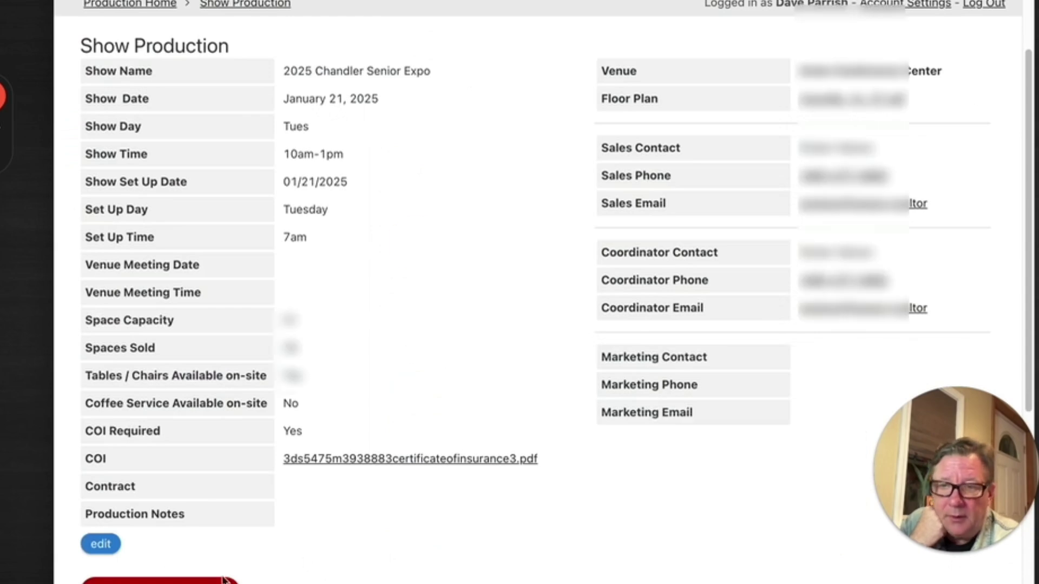
# Step: In the live app, open the 2025 Chandler Senior Expo for editing and review its Show Edits and Venue Edits forms
pyautogui.click(100, 544)
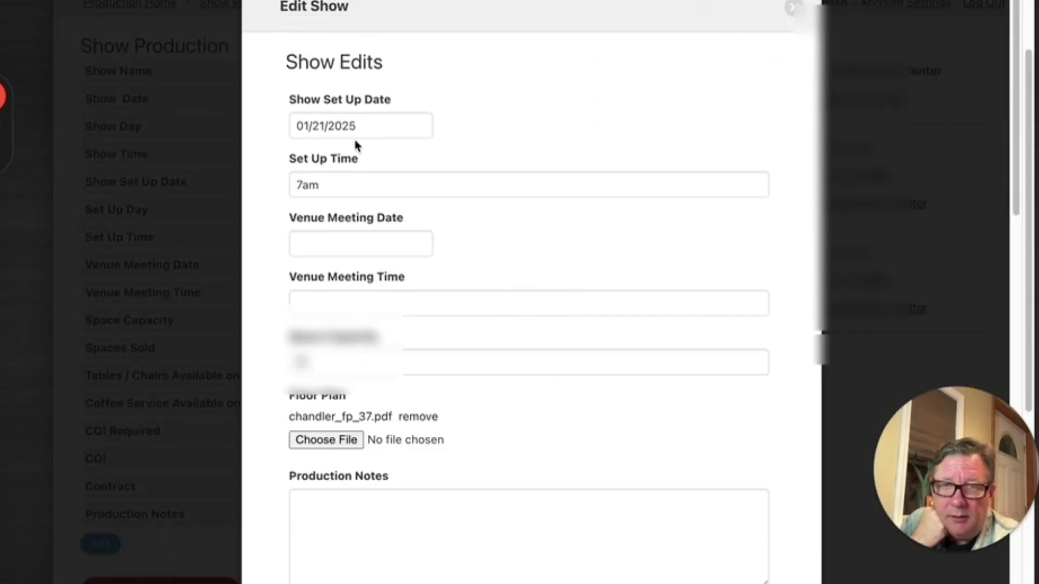
pyautogui.scroll(-4, 530, 397)
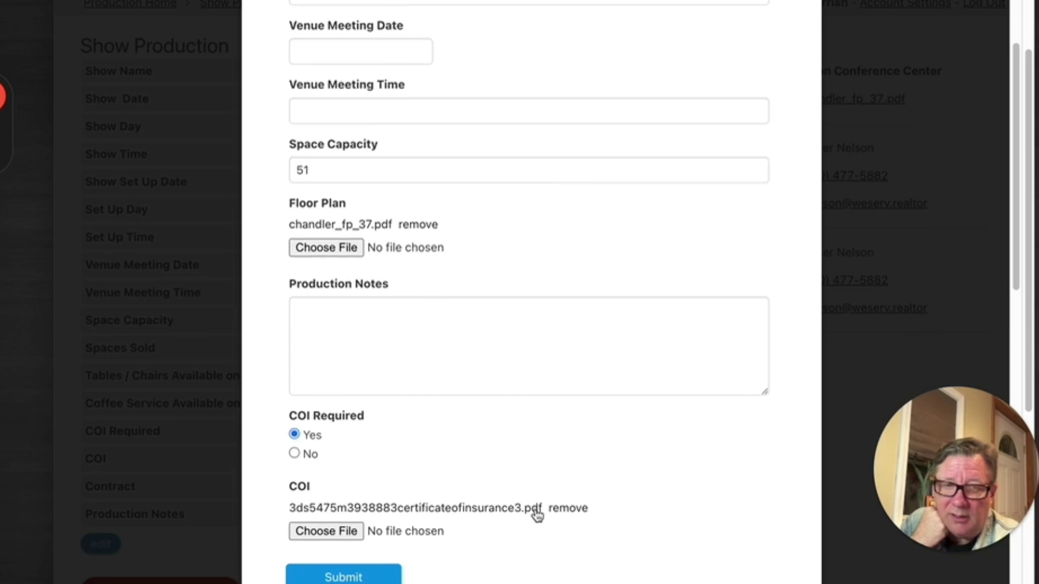
pyautogui.scroll(-5, 538, 515)
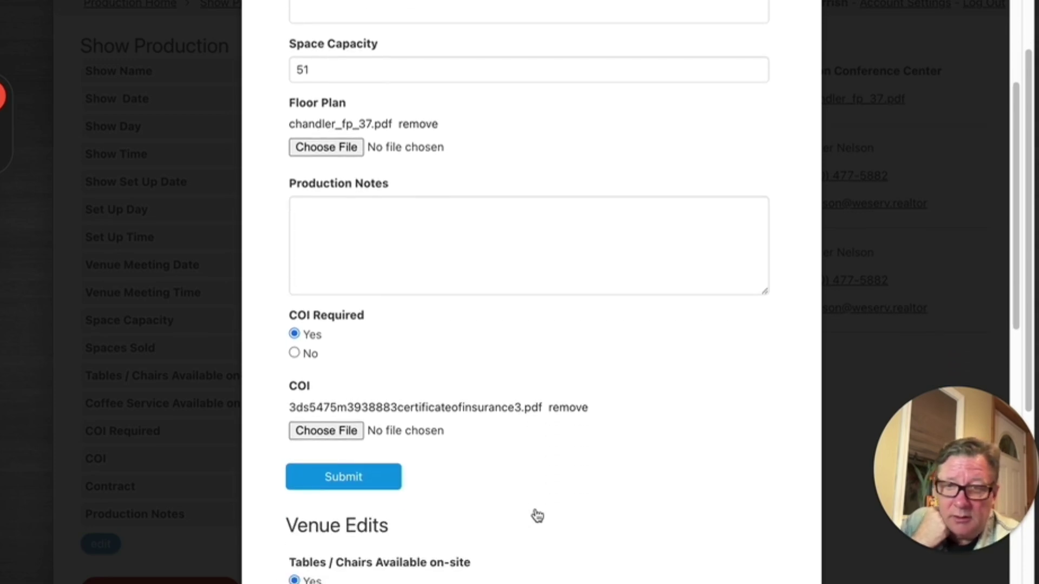
pyautogui.scroll(-3, 537, 515)
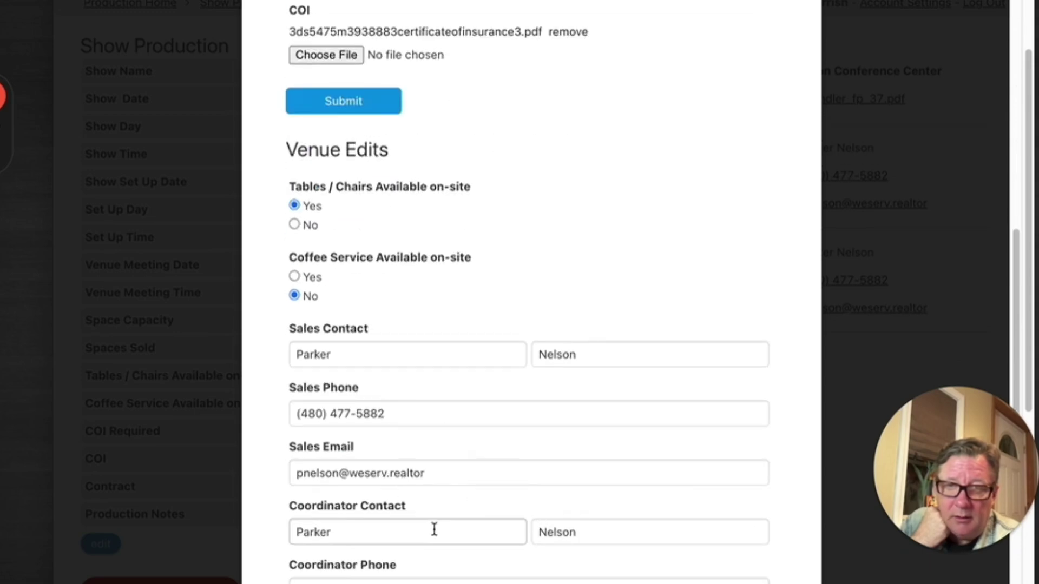
pyautogui.scroll(-1, 493, 499)
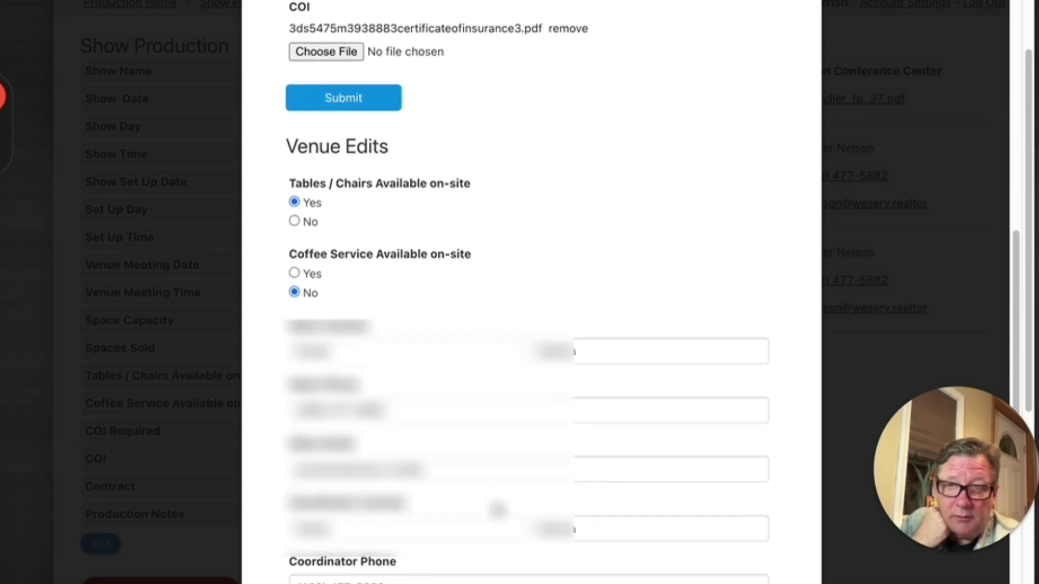